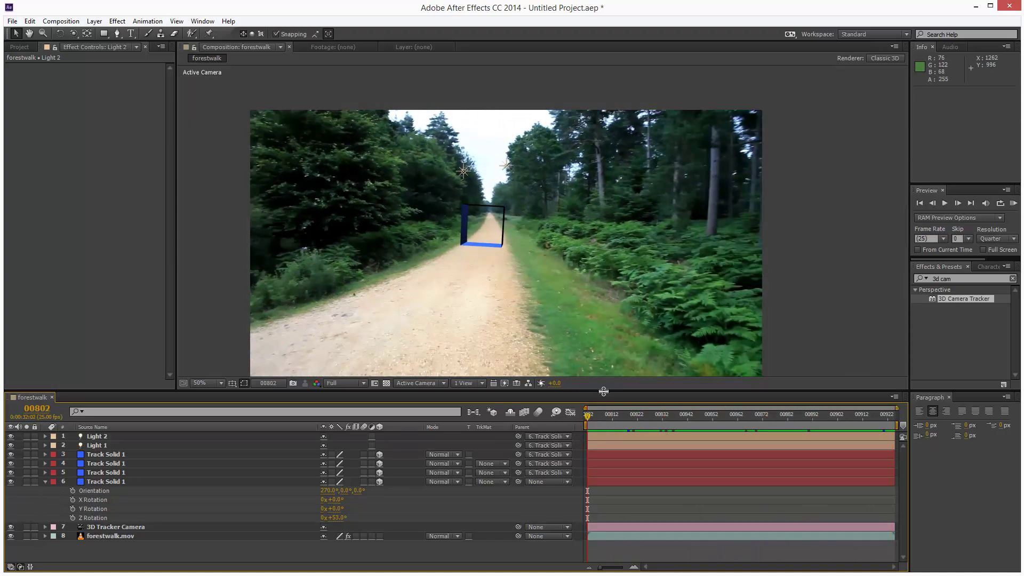
Import forestwalk.mov, build a forestwalk composition from it, and preview later frames
click(591, 416)
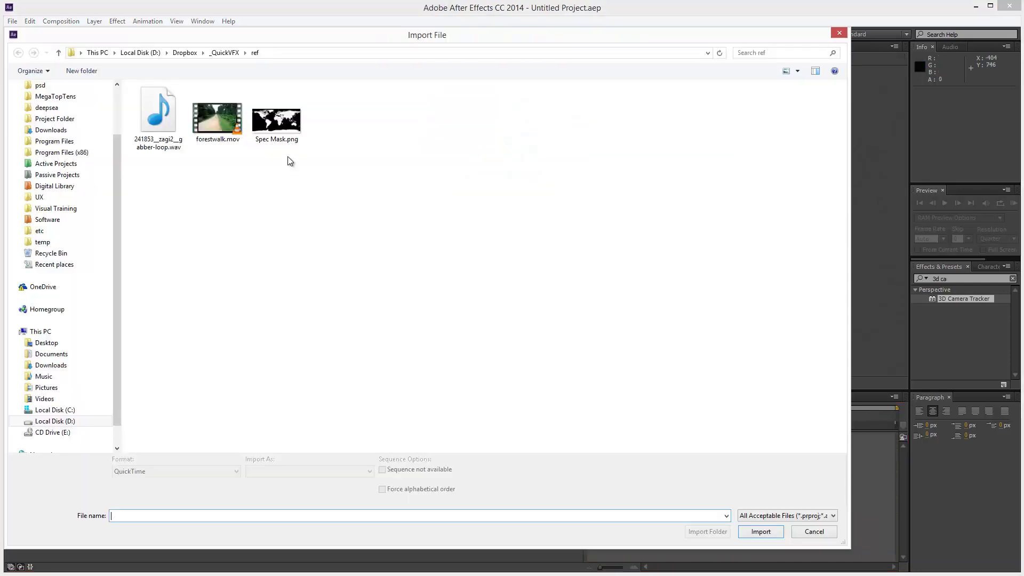
double_click(217, 118)
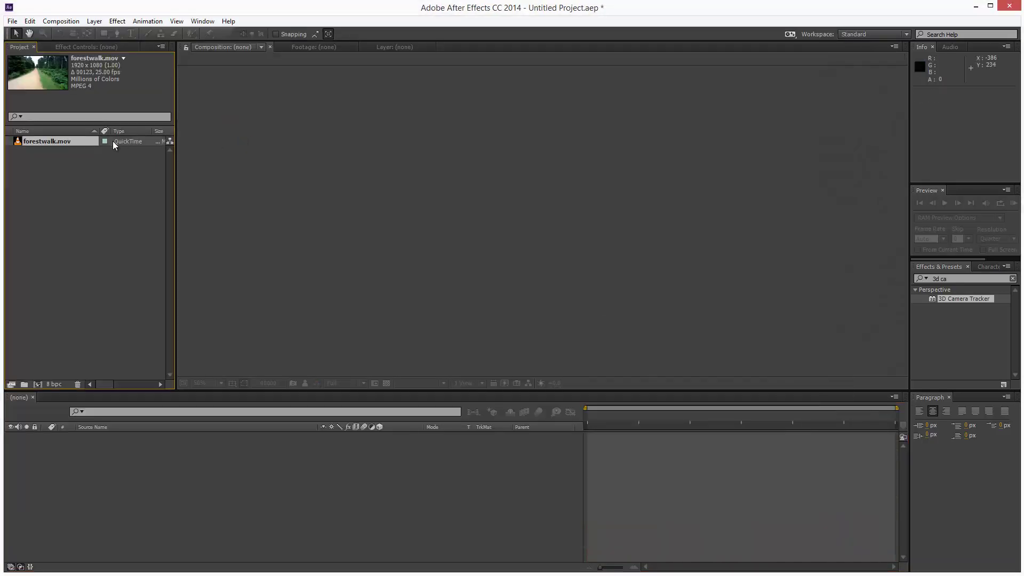
drag(68, 141, 37, 384)
drag(604, 416, 634, 446)
Search effects for '3d cam' and apply 3D Camera Tracker to forestwalk.mov
click(1012, 278)
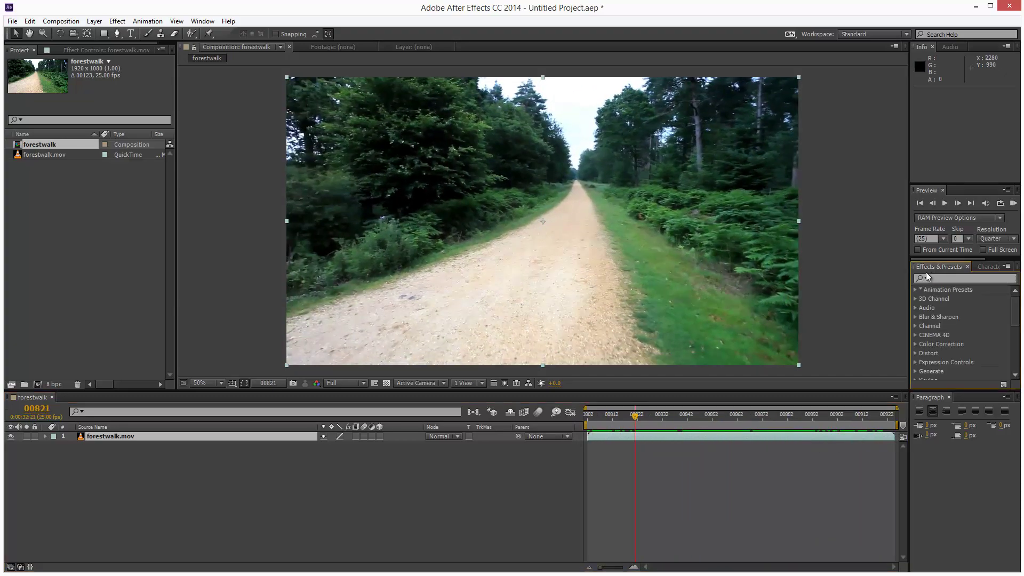
click(946, 279)
text(3d cam)
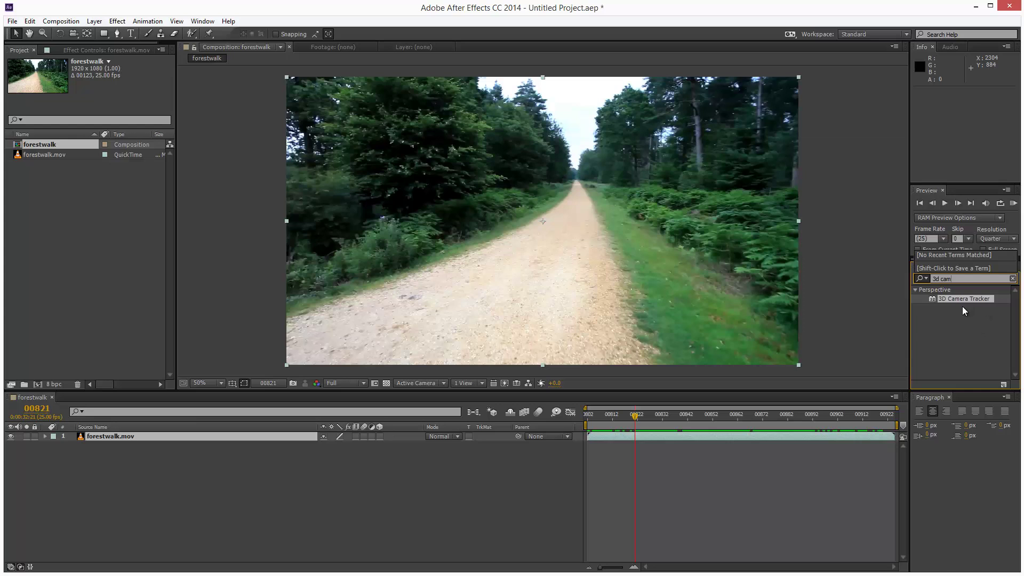
drag(968, 299, 576, 226)
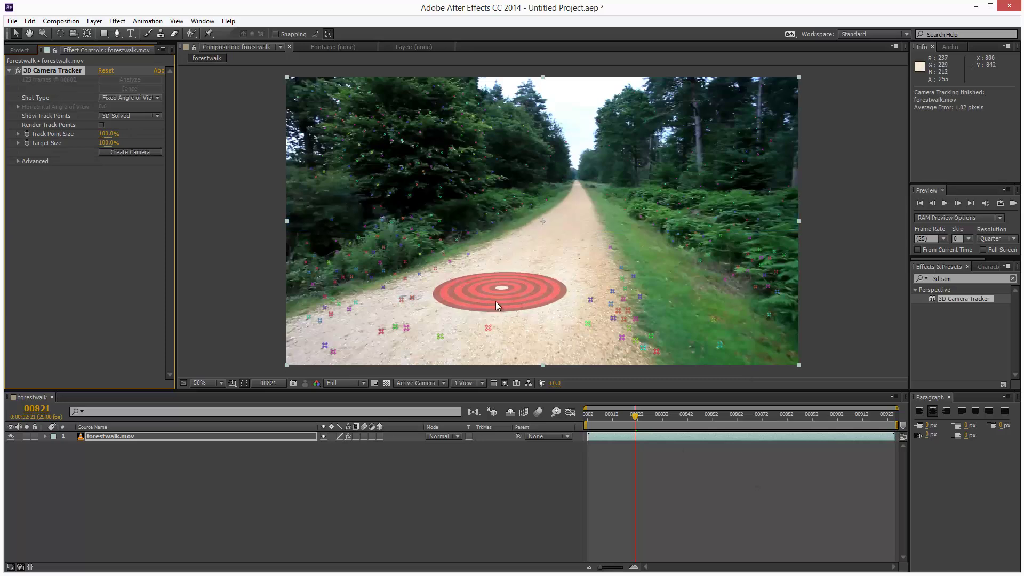
Scrub through the solved footage and raise Track Point Size to 192%
drag(630, 423, 790, 424)
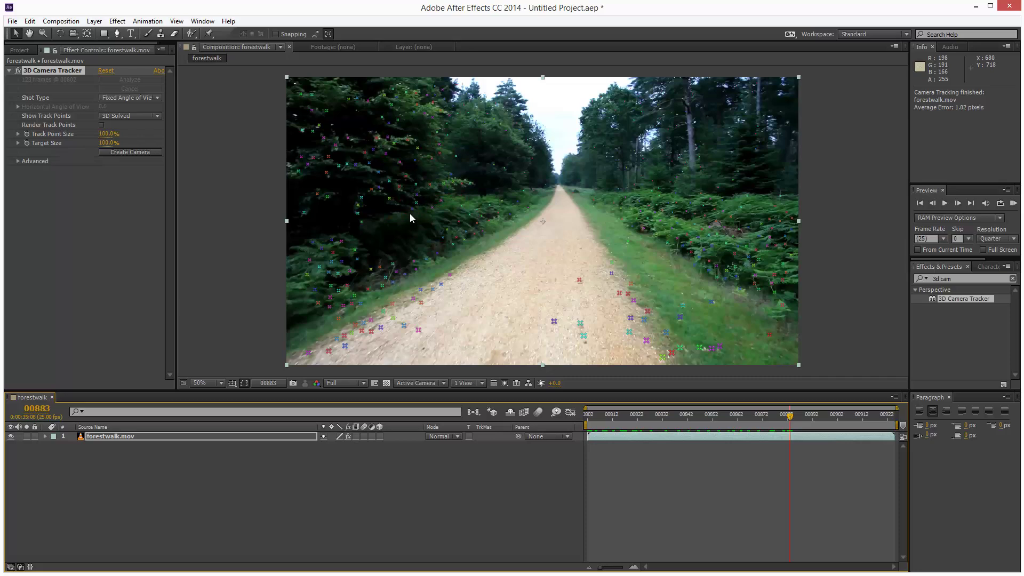
drag(706, 419, 664, 425)
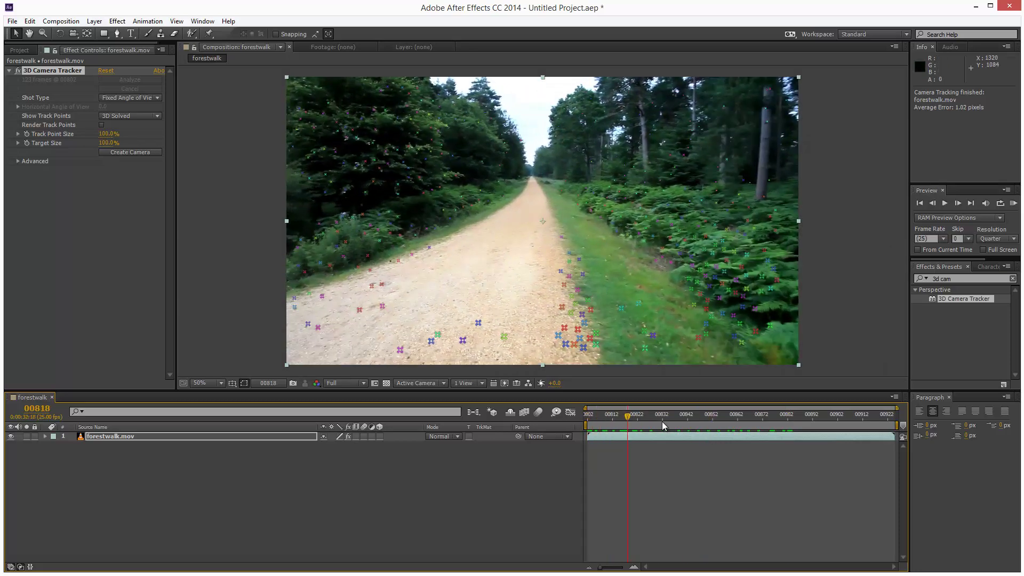
key(Page_Up)
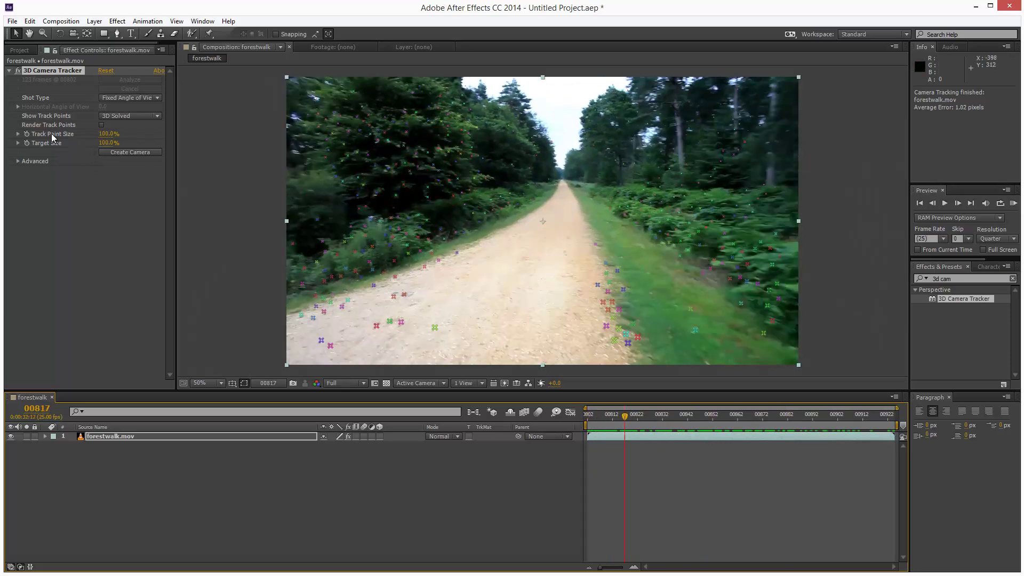
drag(109, 134, 164, 136)
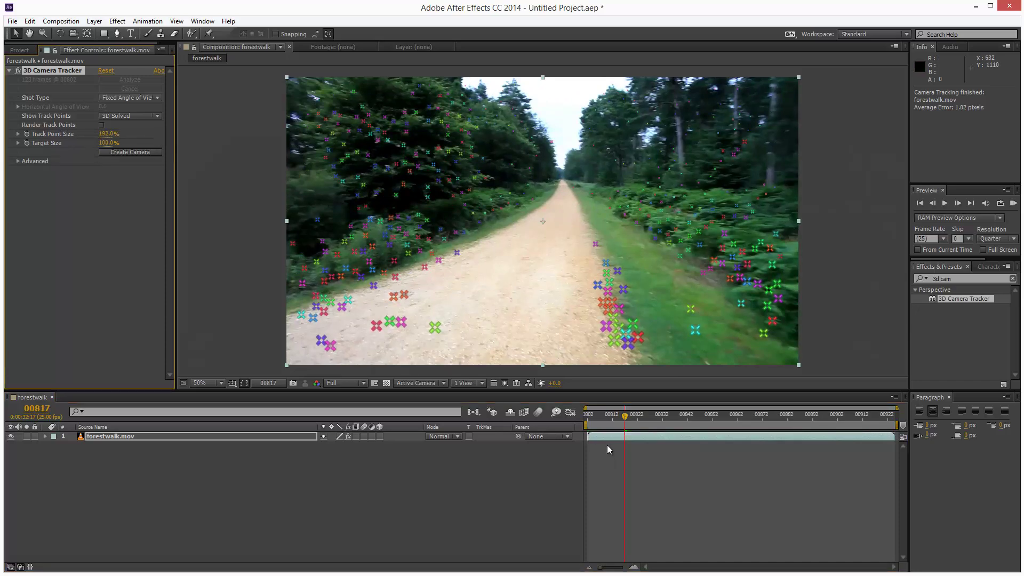
drag(612, 418, 842, 421)
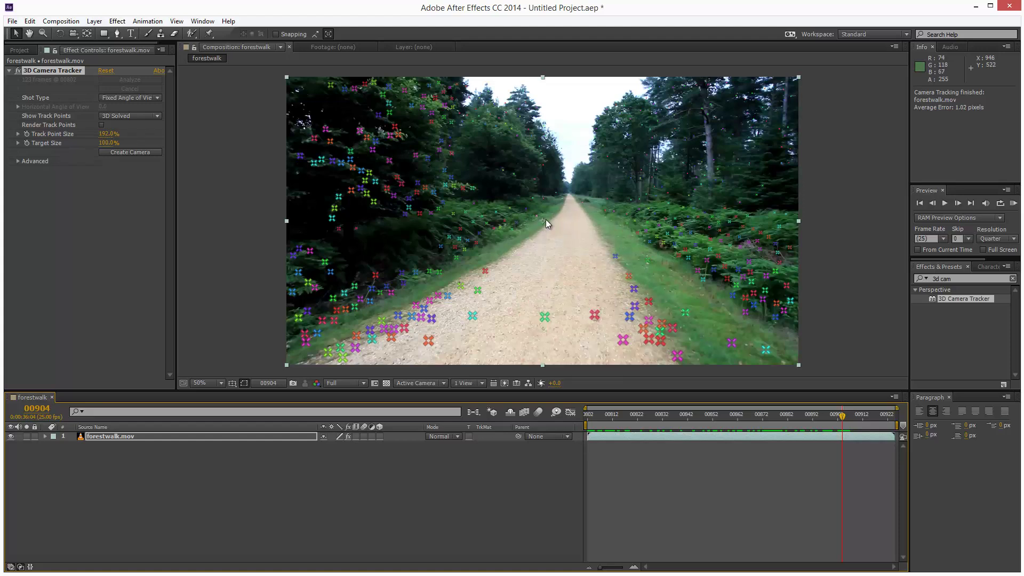
Pick three track points on the footpath and set them as ground plane and origin
click(588, 275)
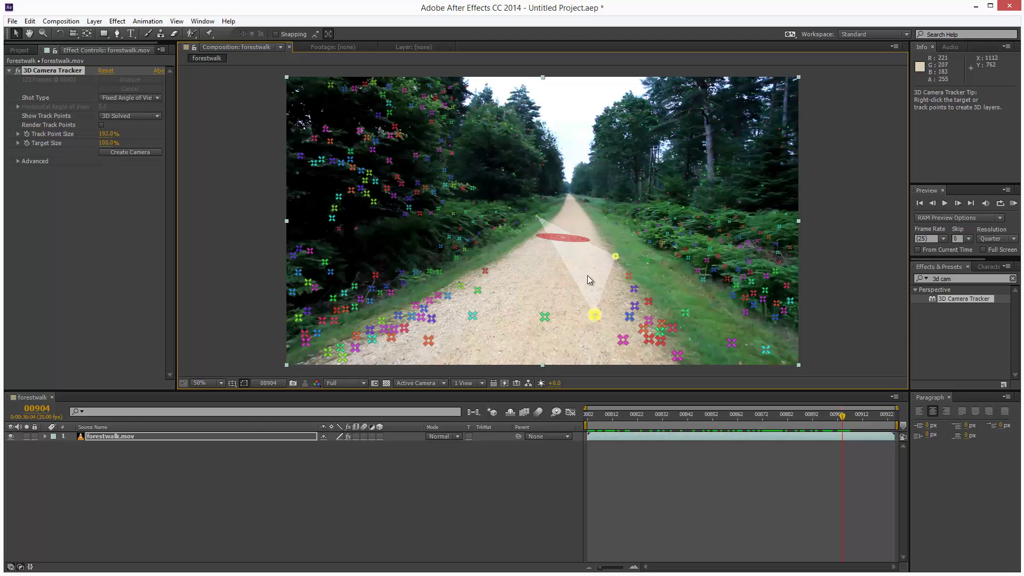
right_click(587, 267)
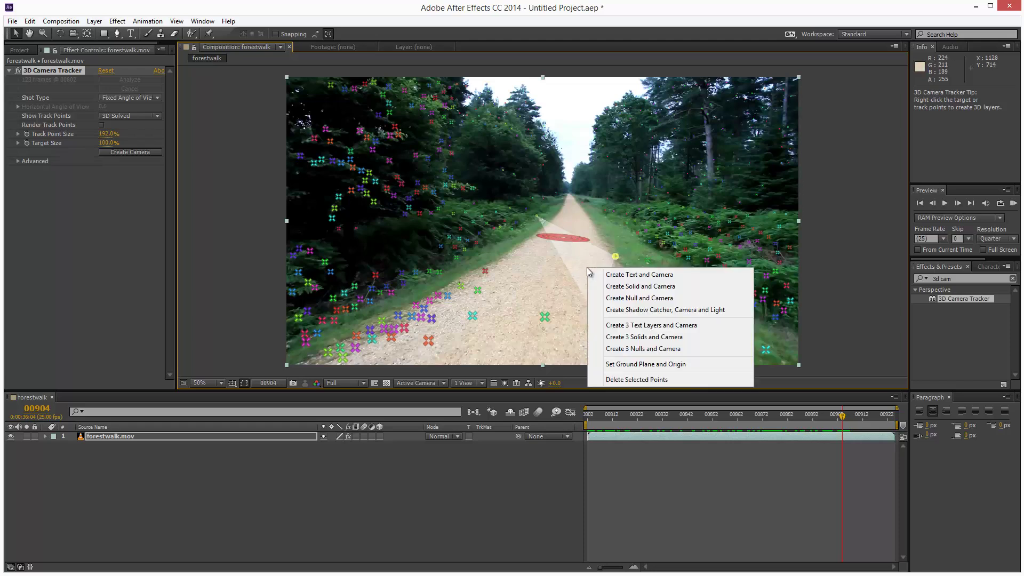
click(683, 367)
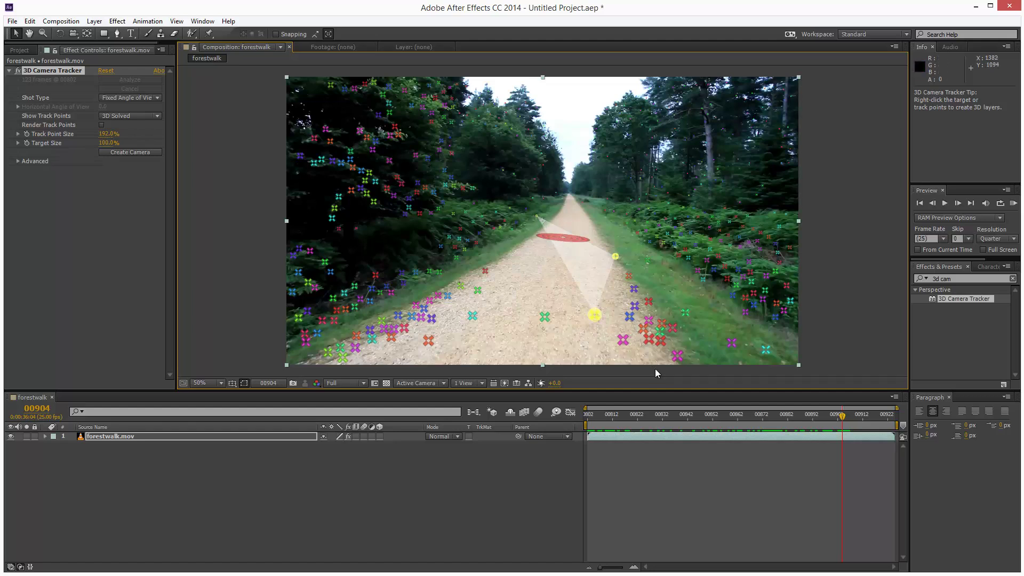
Create a solid and camera from the chosen footpath track points
right_click(584, 265)
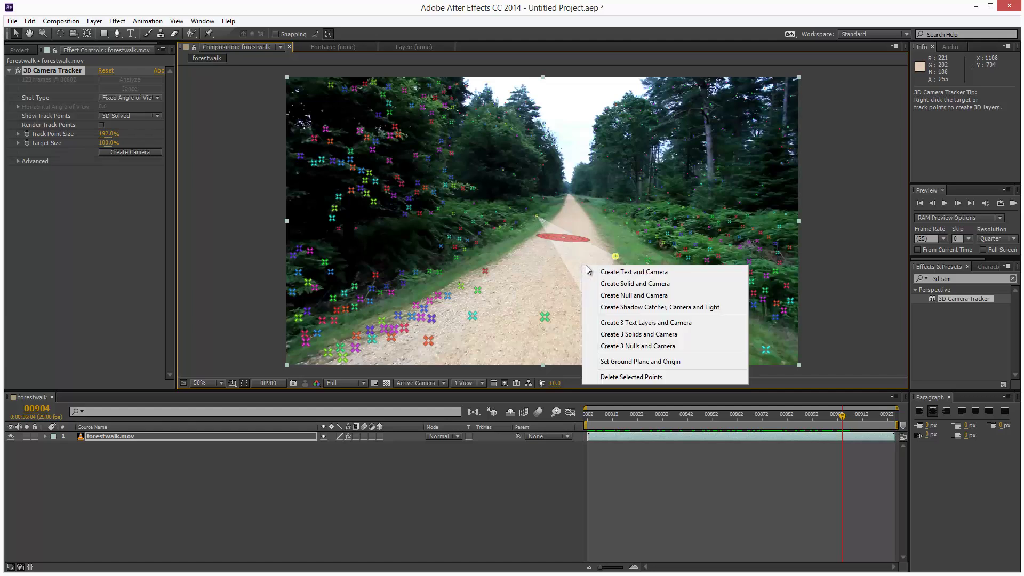
click(670, 284)
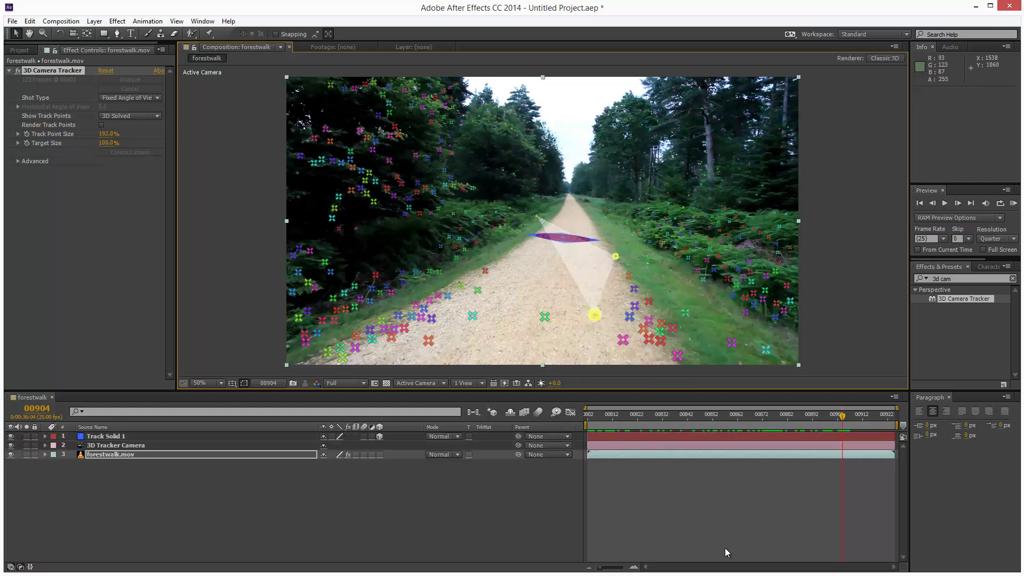
click(158, 436)
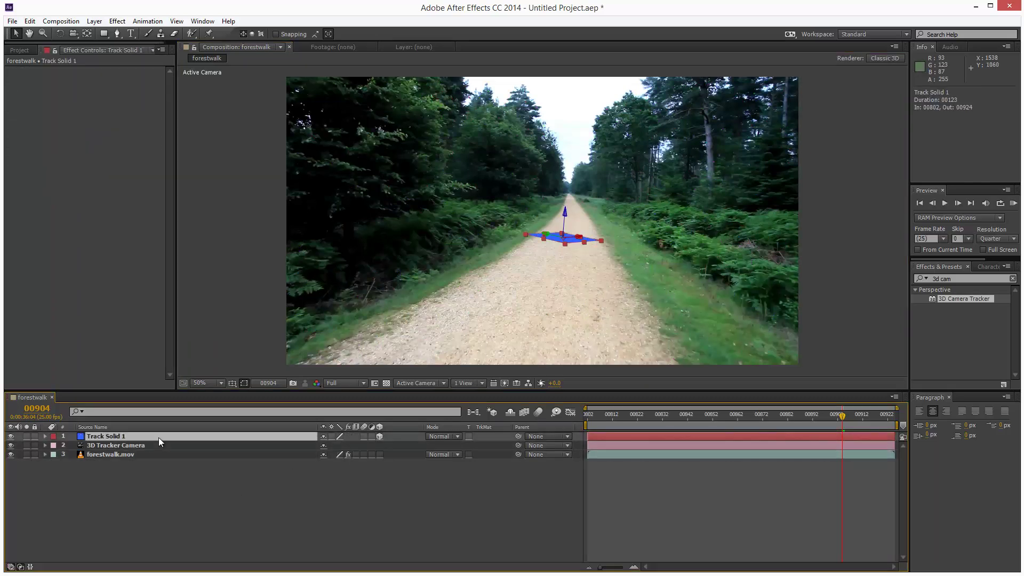
click(873, 336)
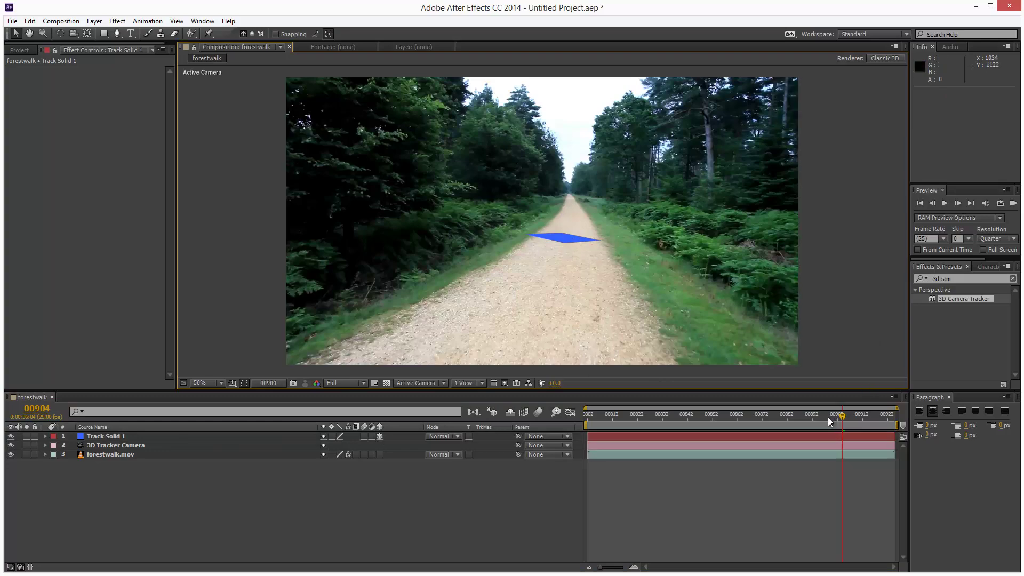
Scrub the whole clip through the 3D Tracker Camera to confirm the solid stays on the path
drag(827, 417, 881, 428)
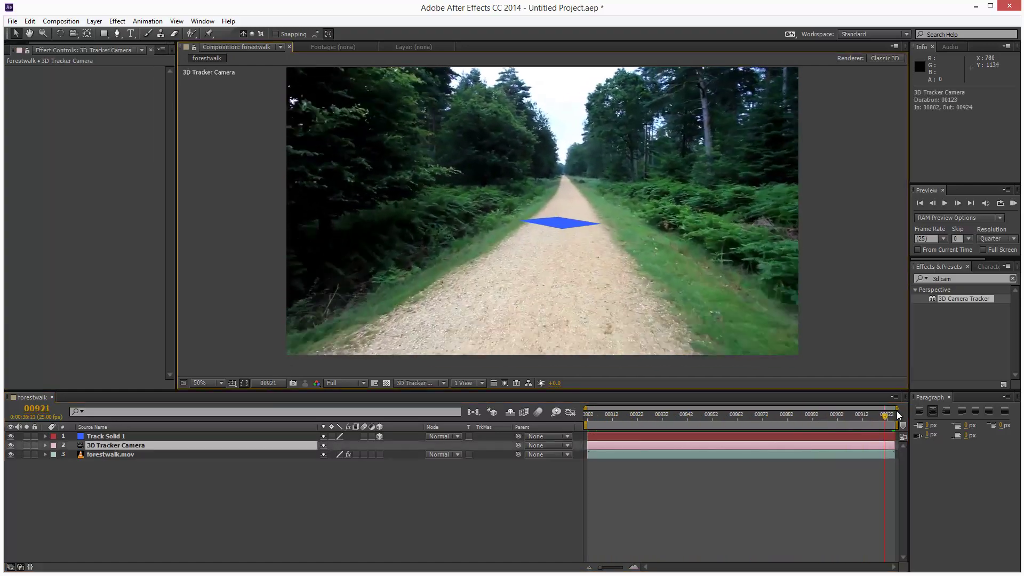
drag(897, 410, 630, 417)
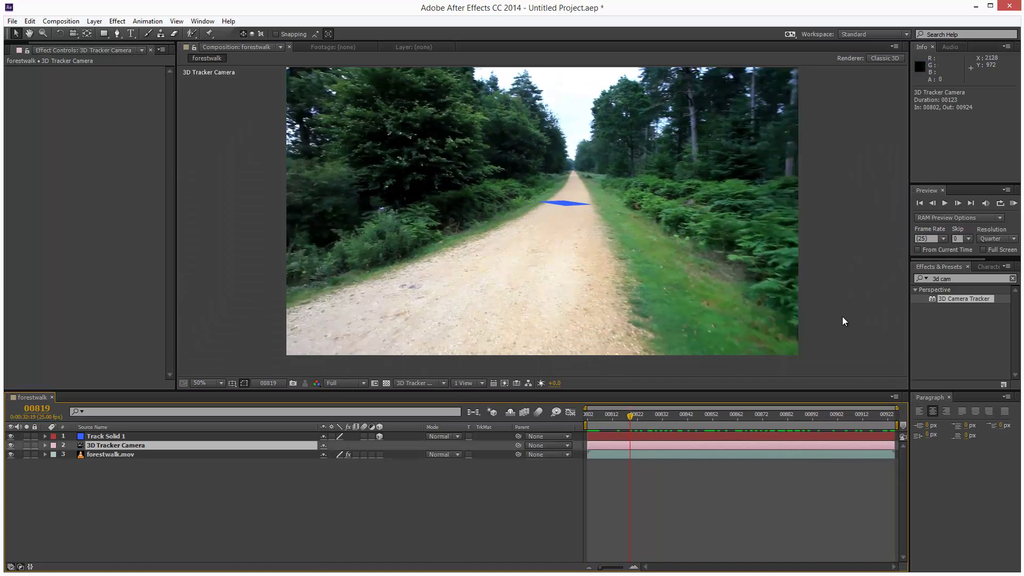
scroll(842, 262, up, 2)
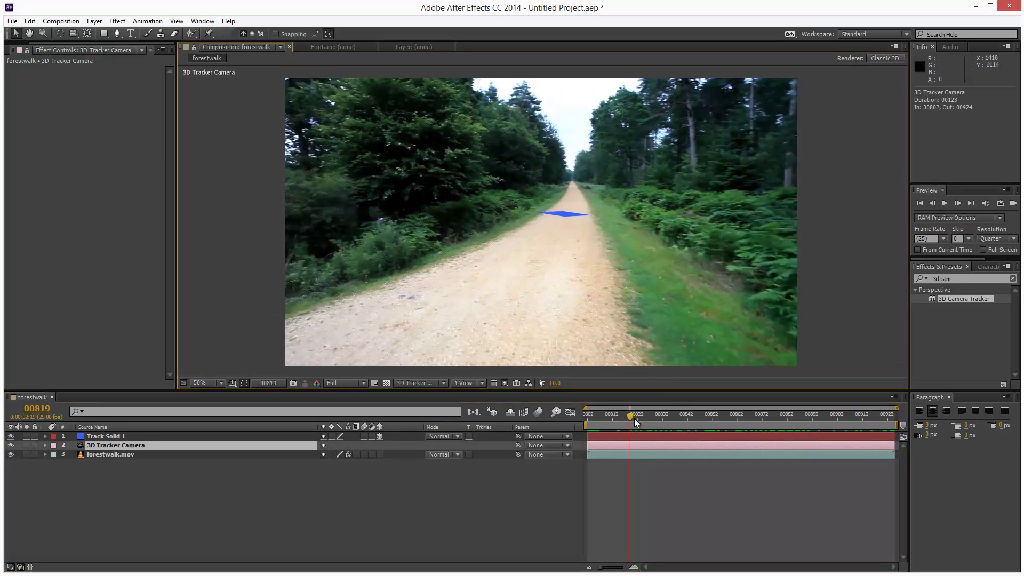
drag(635, 418, 896, 424)
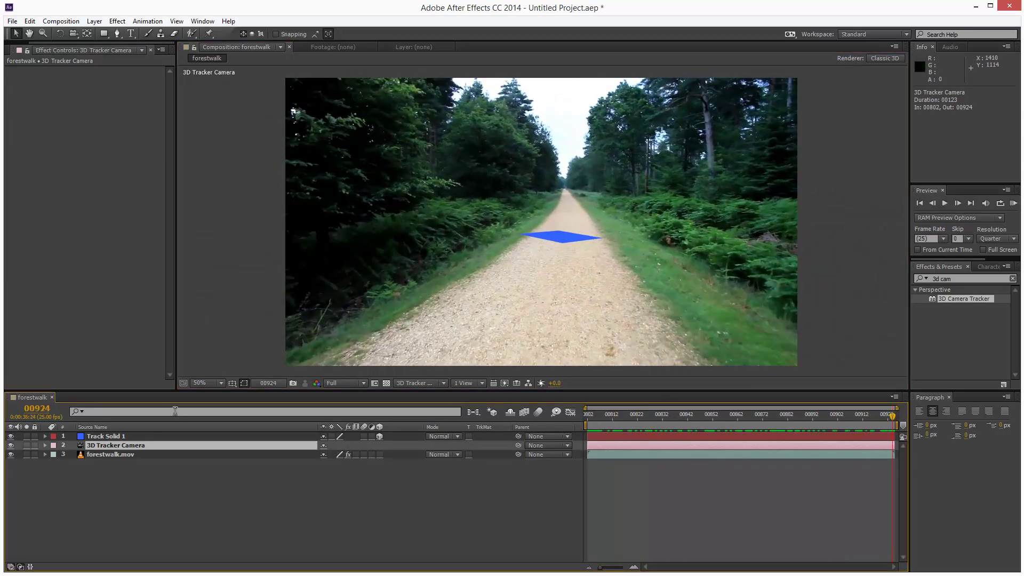
Duplicate Track Solid 1 and set the copy's Y Rotation to 90° so it stands upright
click(137, 435)
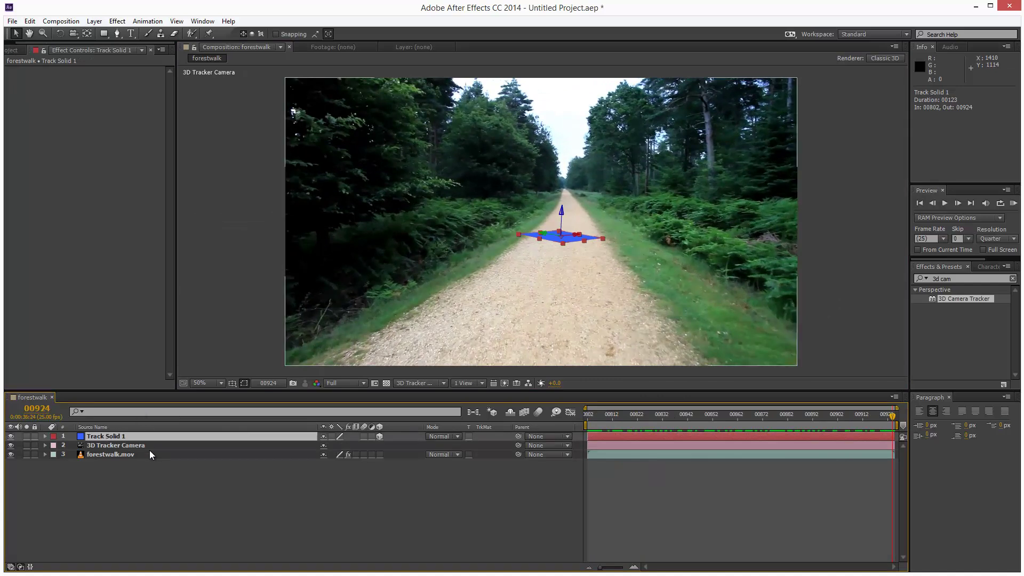
key(ctrl+d)
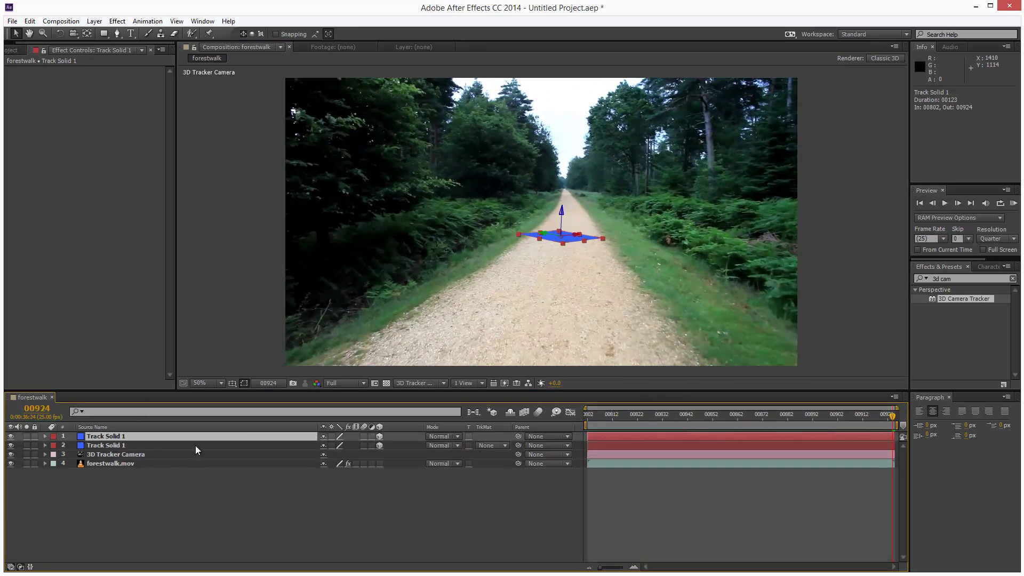
key(r)
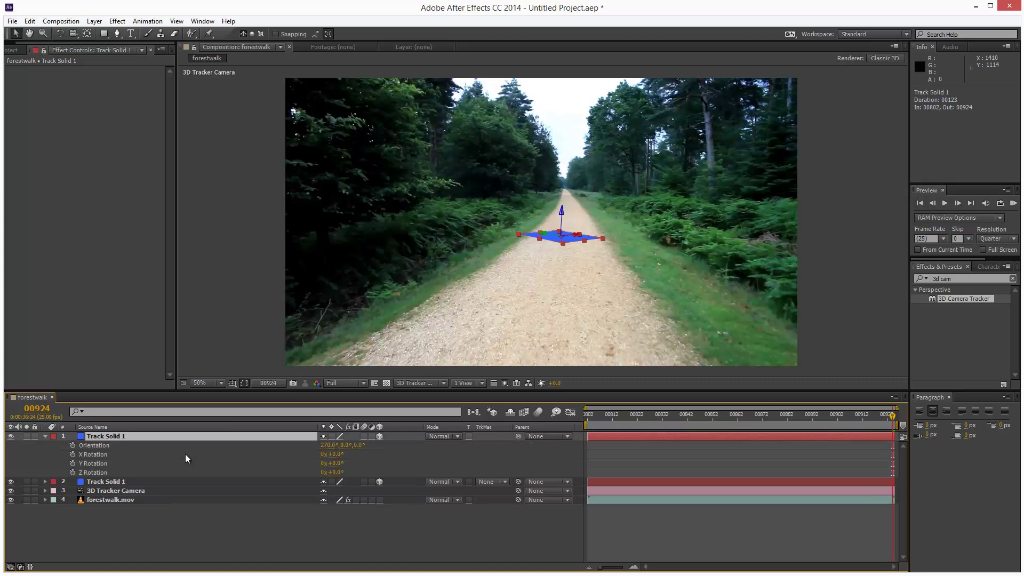
mouse_move(337, 463)
mouse_down()
mouse_move(374, 463)
mouse_move(339, 462)
mouse_up()
click(339, 462)
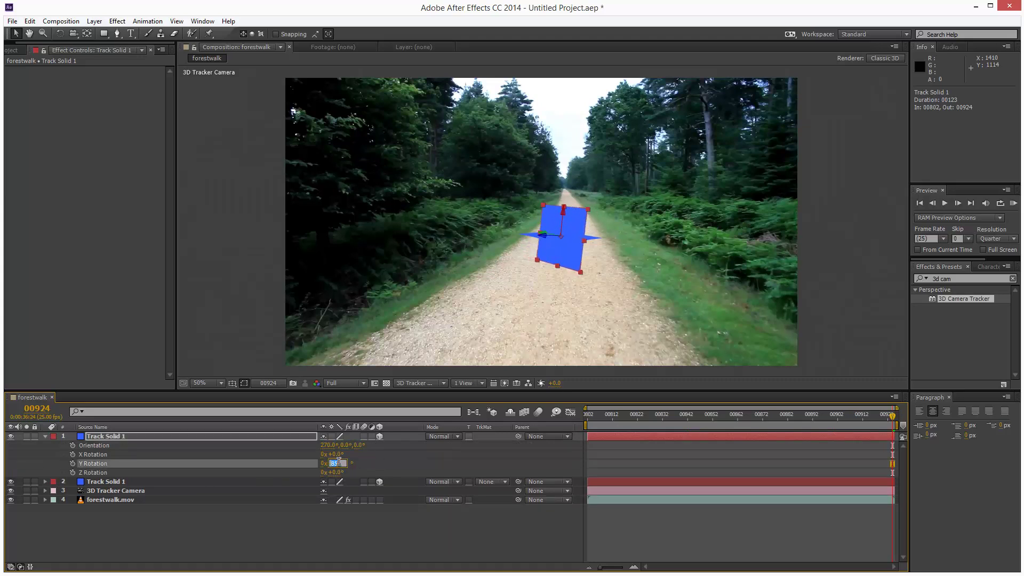
text(90)
key(Return)
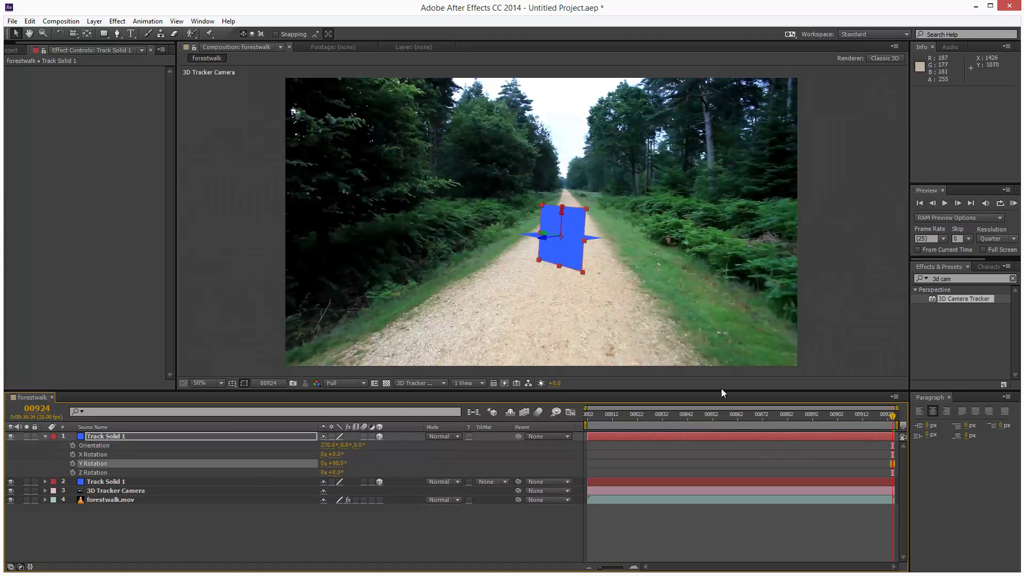
With snapping on, move the upright solid onto the floor edge and parent it to the floor solid
click(275, 33)
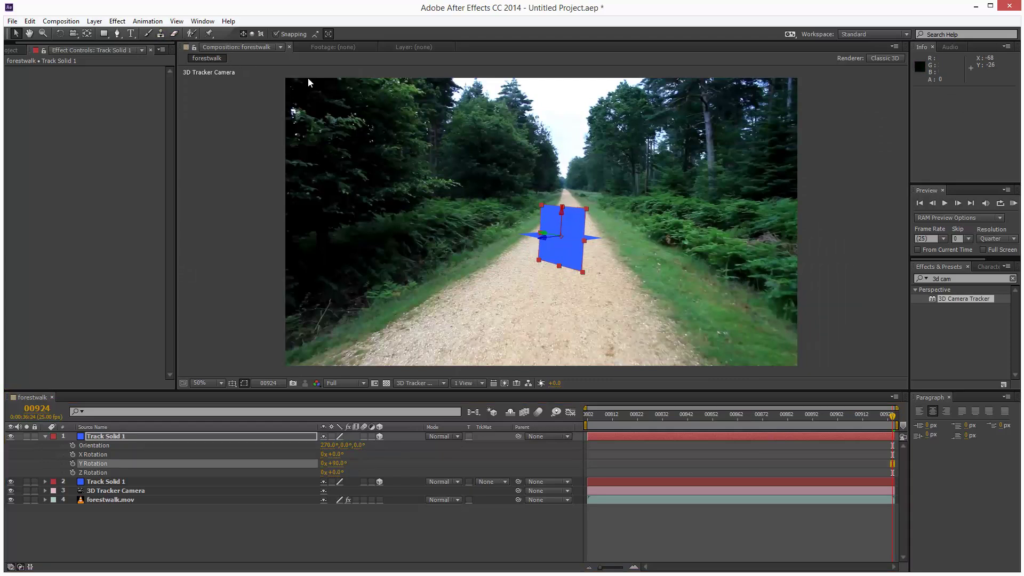
drag(579, 267, 555, 243)
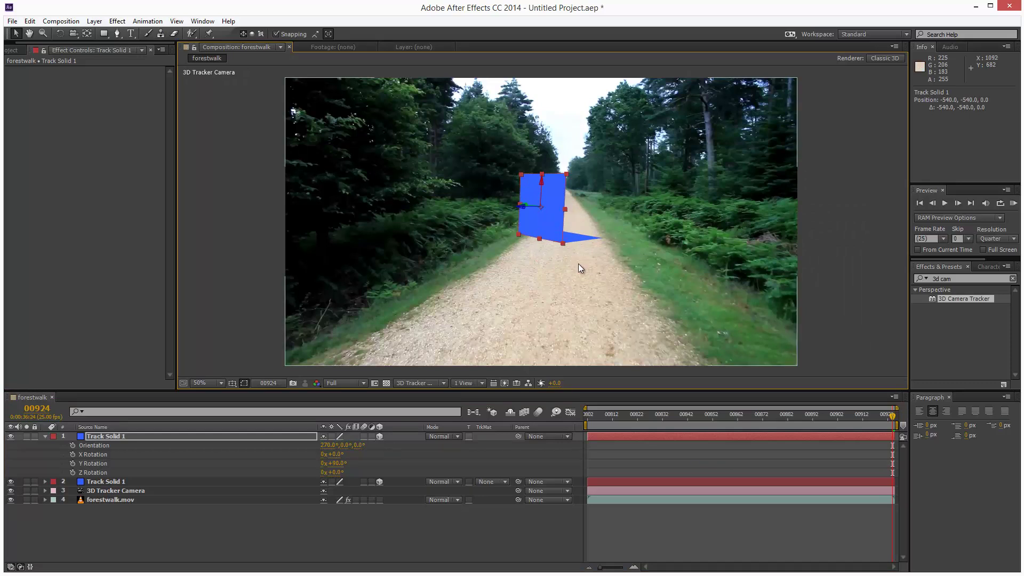
click(110, 482)
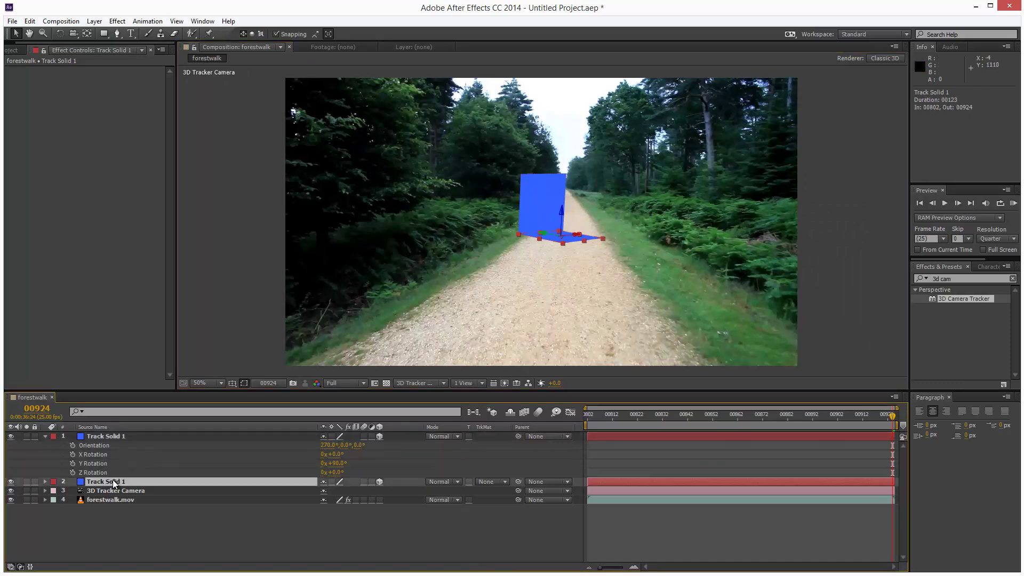
click(106, 436)
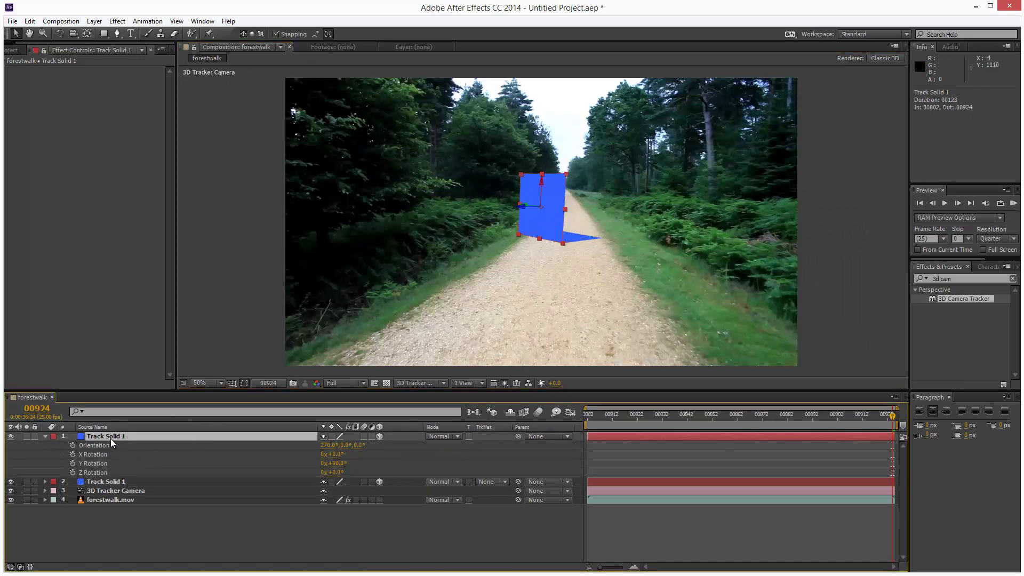
click(543, 437)
click(539, 480)
click(157, 479)
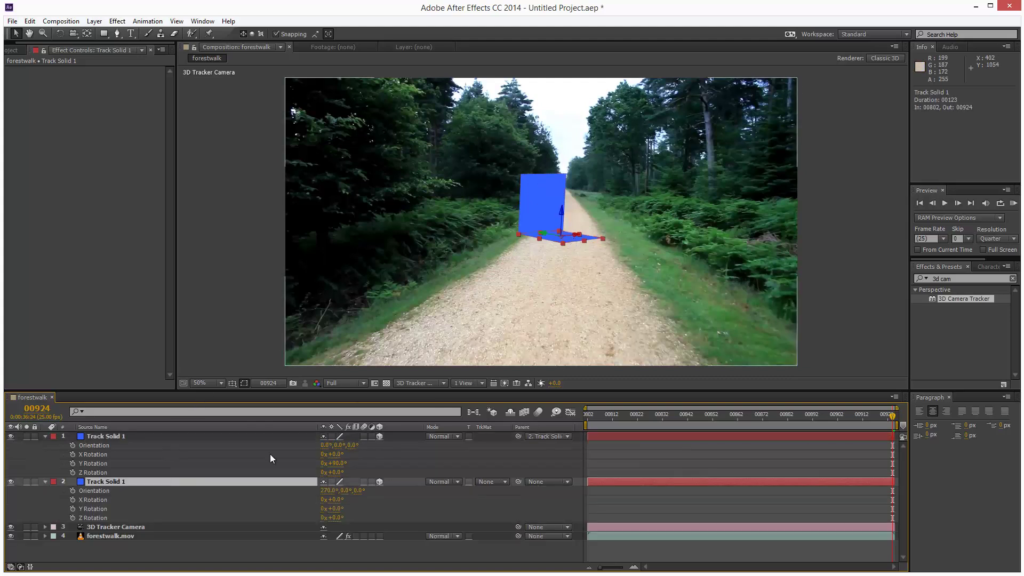
Duplicate the upright wall to the right side of the floor and set the floor's Z Rotation to 43°
key(r)
drag(336, 521, 369, 520)
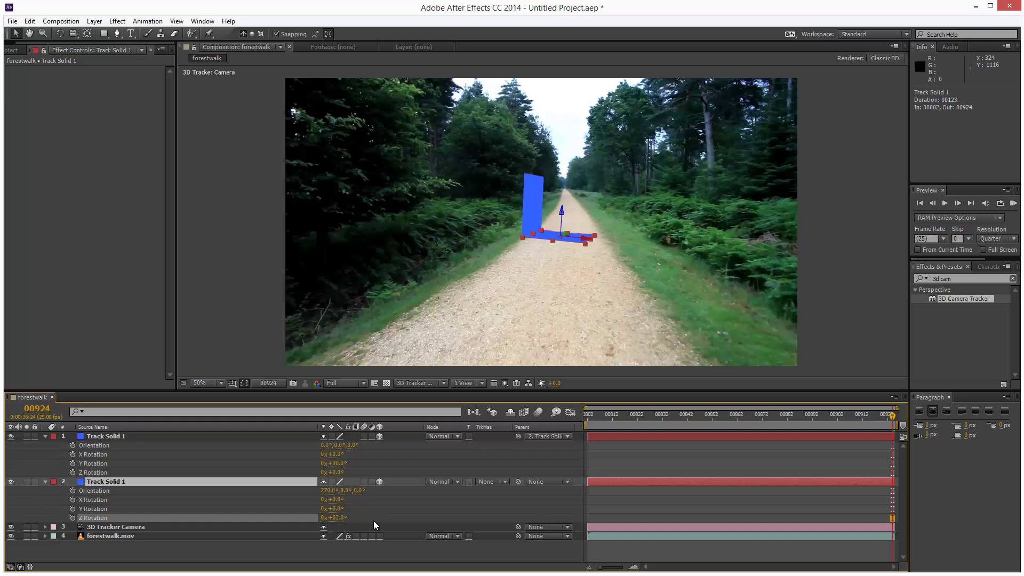
key(Return)
click(128, 436)
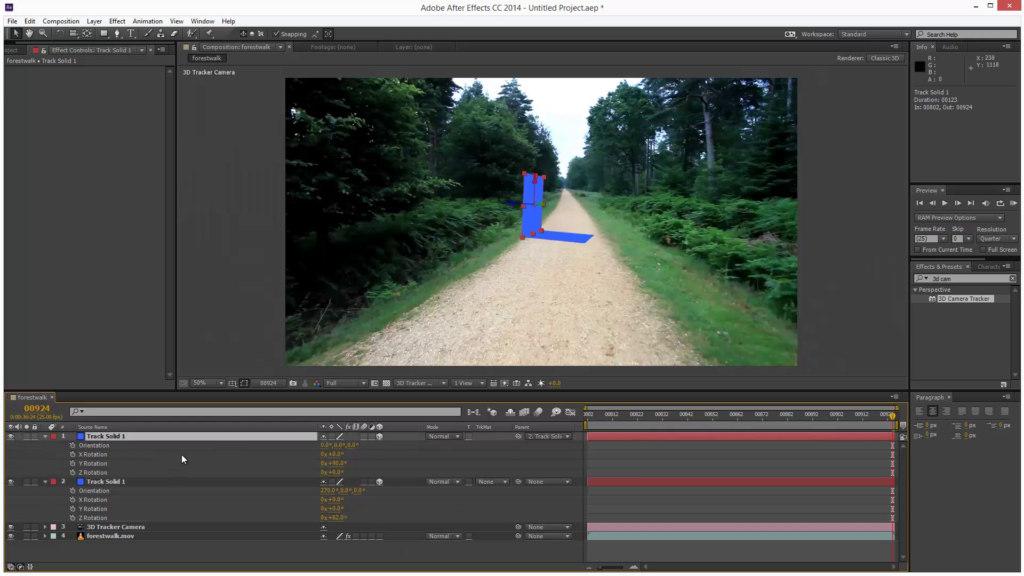
key(ctrl+d)
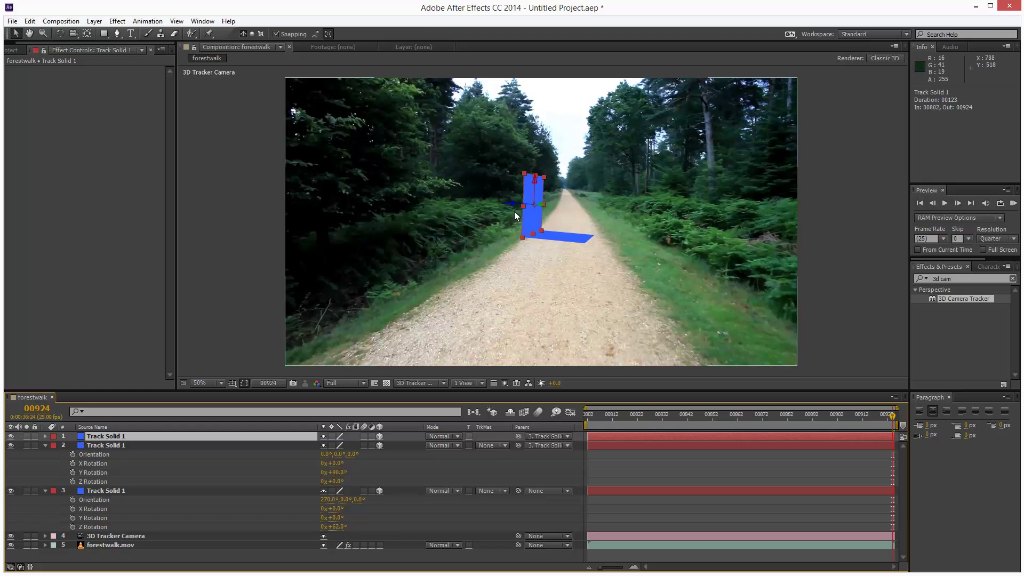
drag(513, 203, 597, 241)
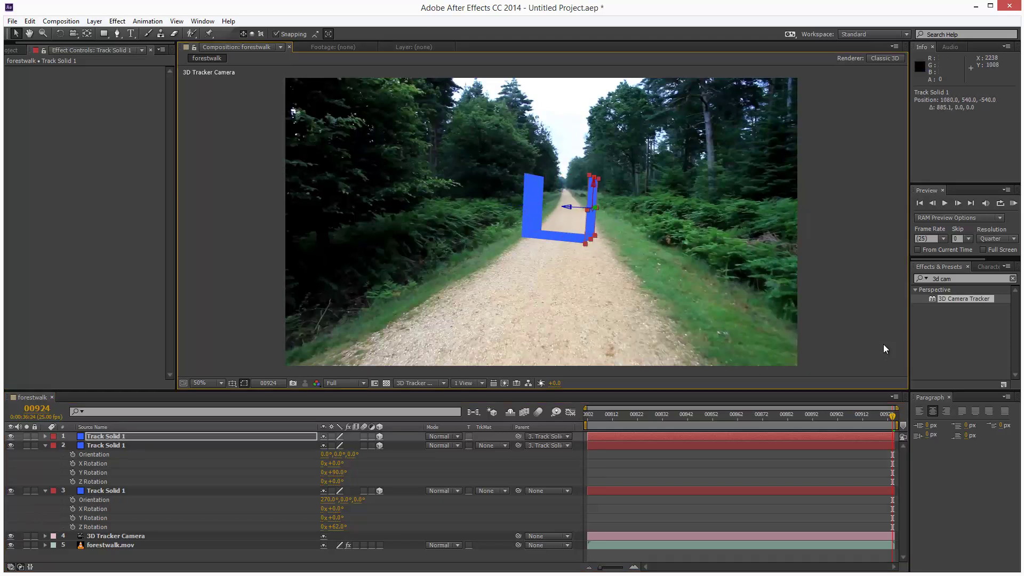
click(880, 343)
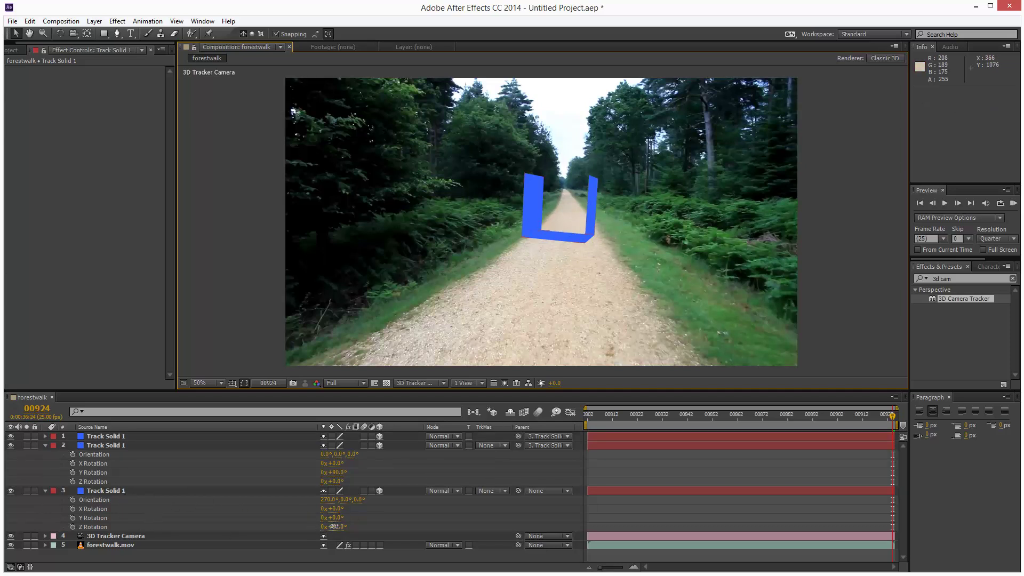
drag(333, 526, 323, 526)
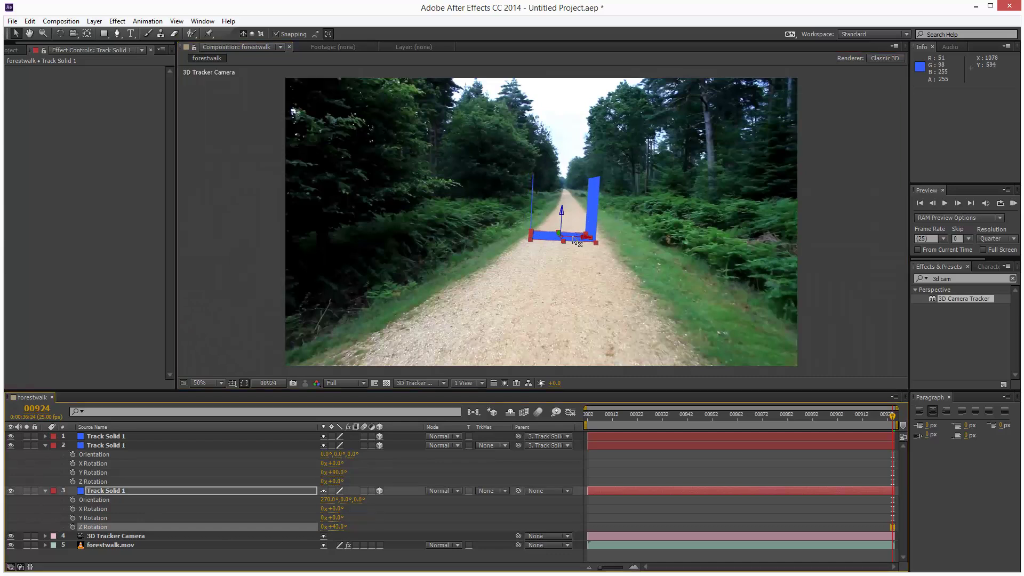
mouse_move(578, 240)
mouse_down()
mouse_move(584, 262)
mouse_move(599, 256)
mouse_move(585, 247)
mouse_up()
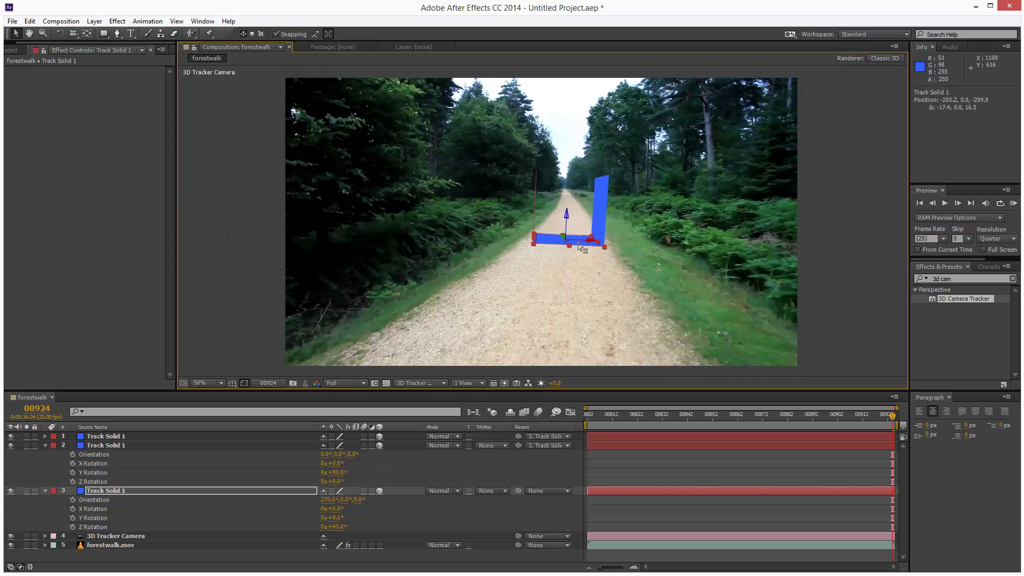
click(841, 360)
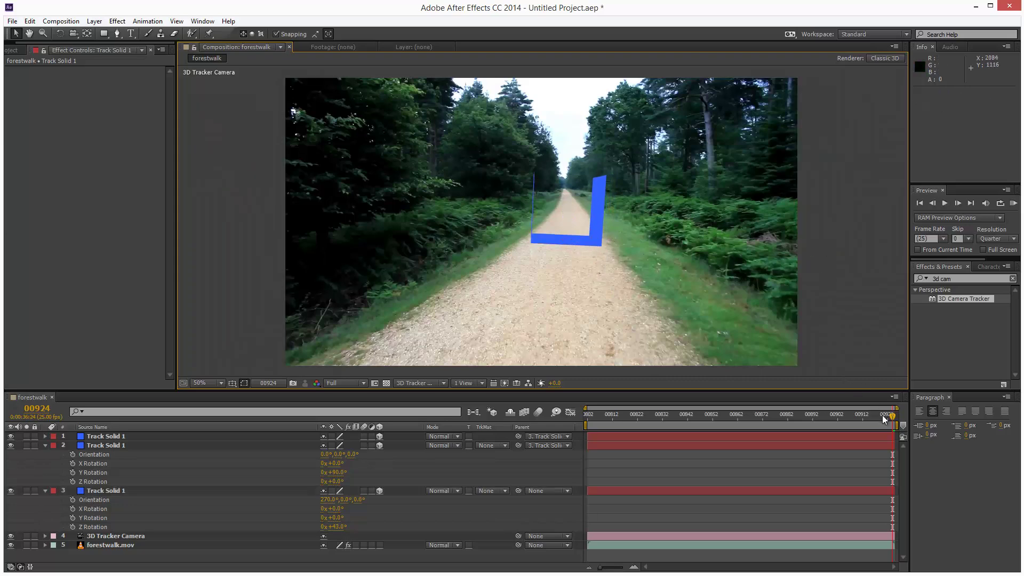
drag(882, 415, 937, 413)
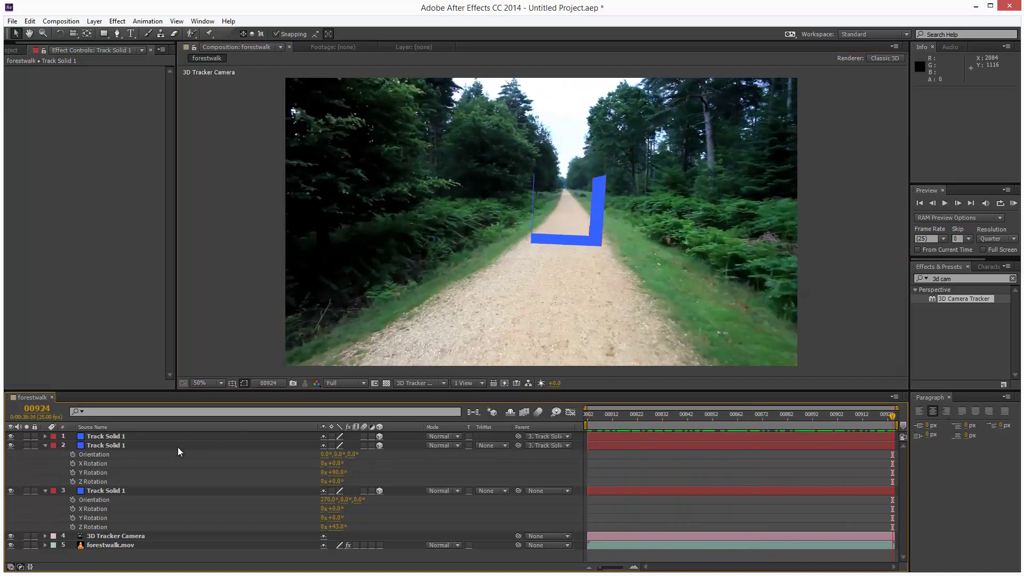
Duplicate the floor solid and raise the copy to form the box top
click(142, 490)
key(ctrl+d)
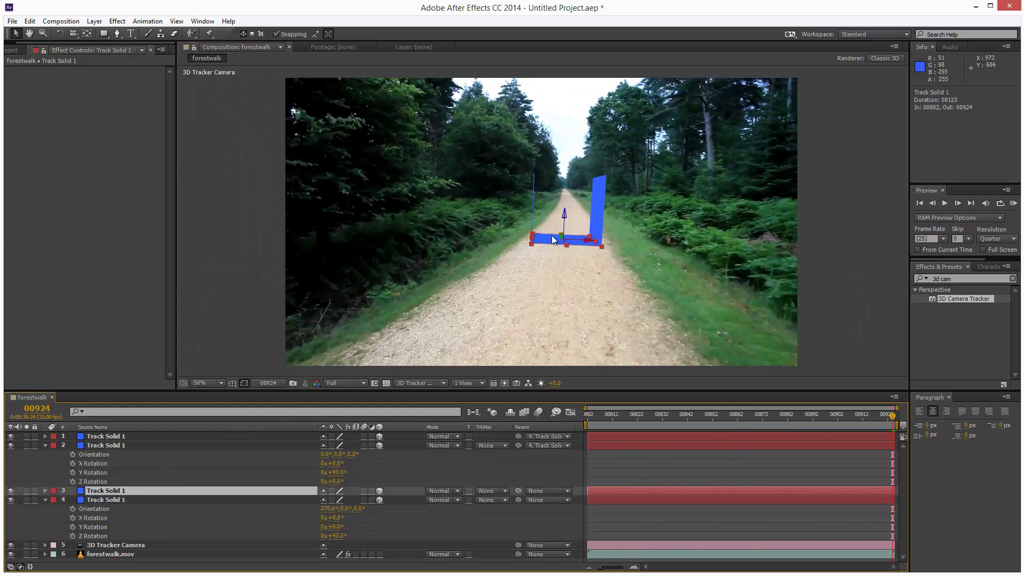
drag(561, 86, 562, 176)
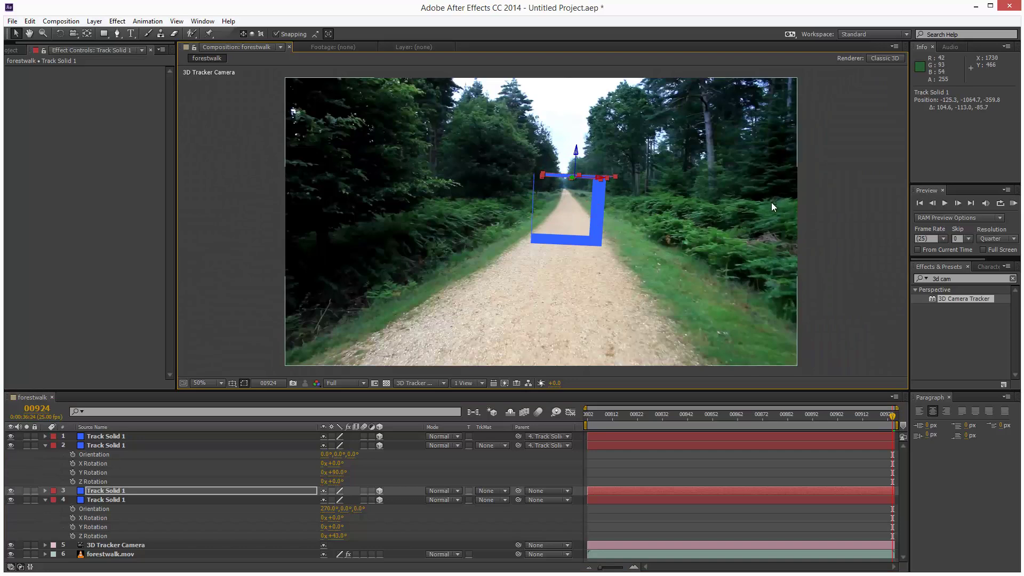
Zoom and pan to align the top face on the walls, then review earlier frames
key(period)
key(period)
key(period)
key(period)
key(comma)
key(comma)
key(comma)
key(period)
key(period)
drag(764, 201, 589, 200)
key(v)
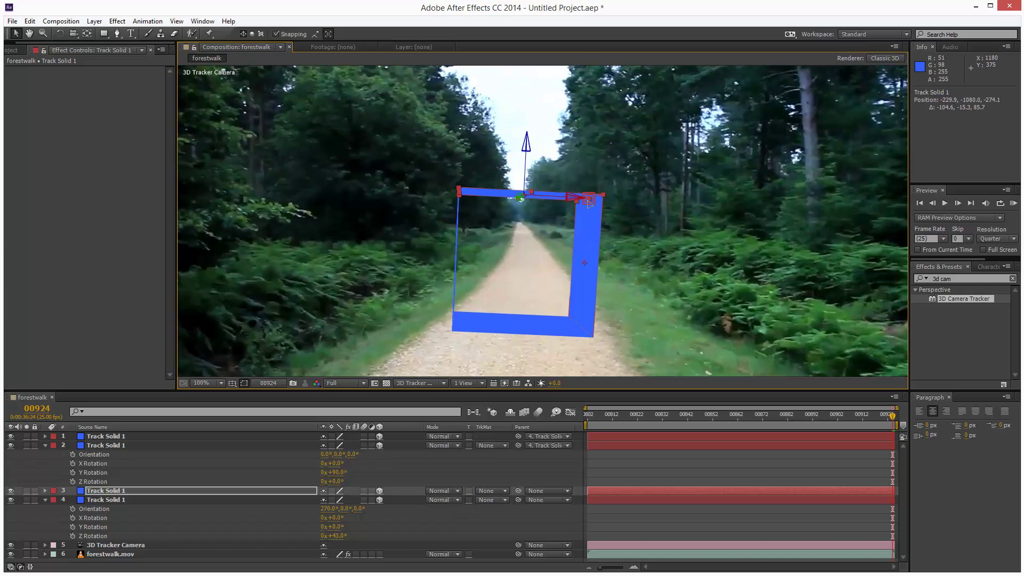
click(716, 458)
key(comma)
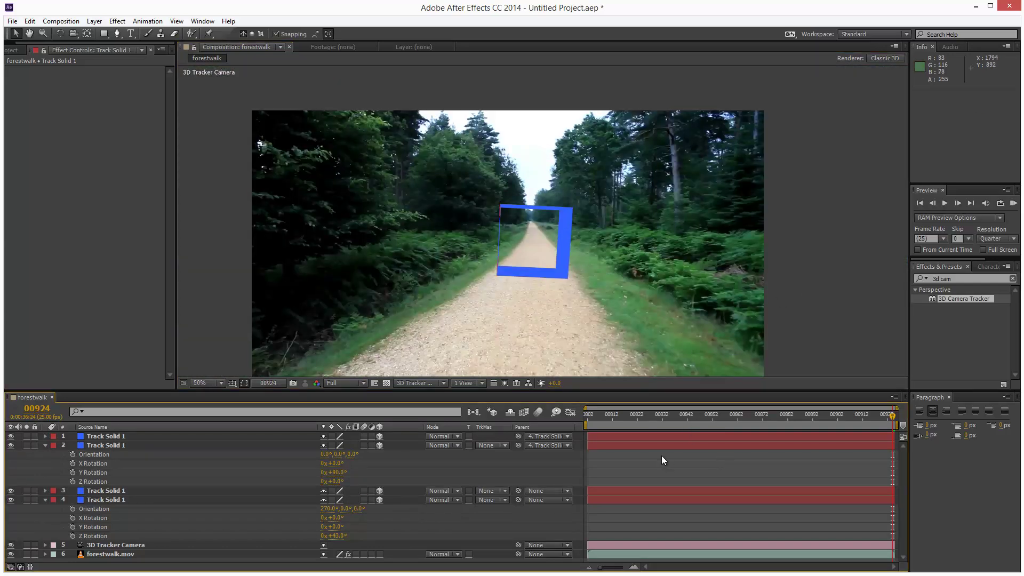
drag(573, 415, 906, 429)
Add a new Point light layer, Light 1
click(103, 437)
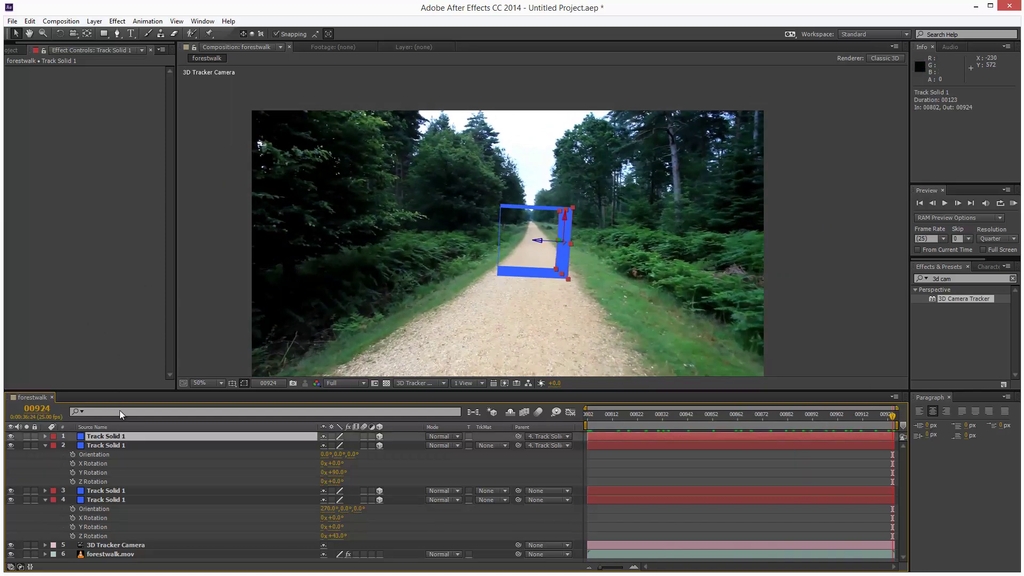
click(94, 20)
mouse_move(240, 33)
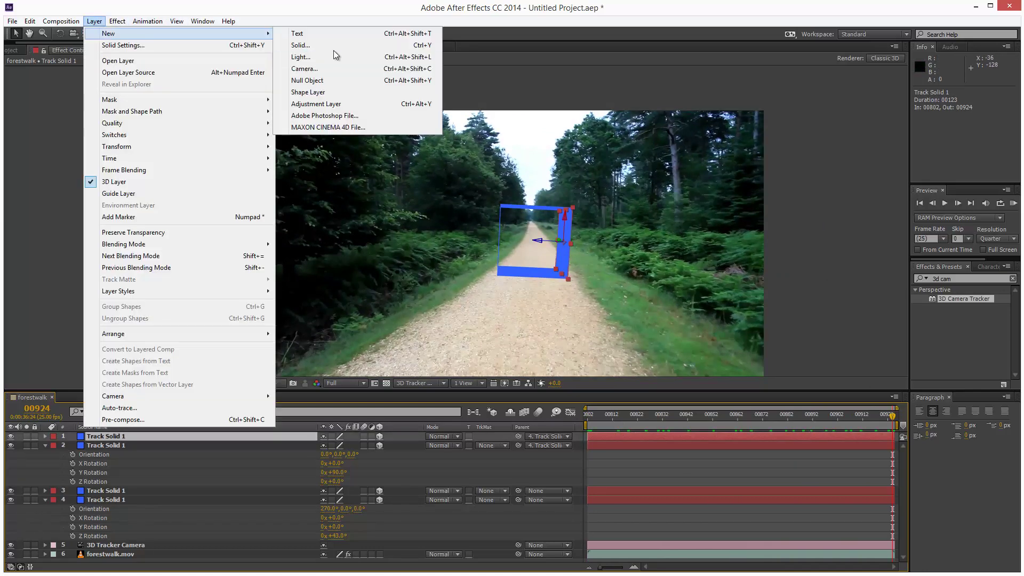
click(331, 57)
click(523, 204)
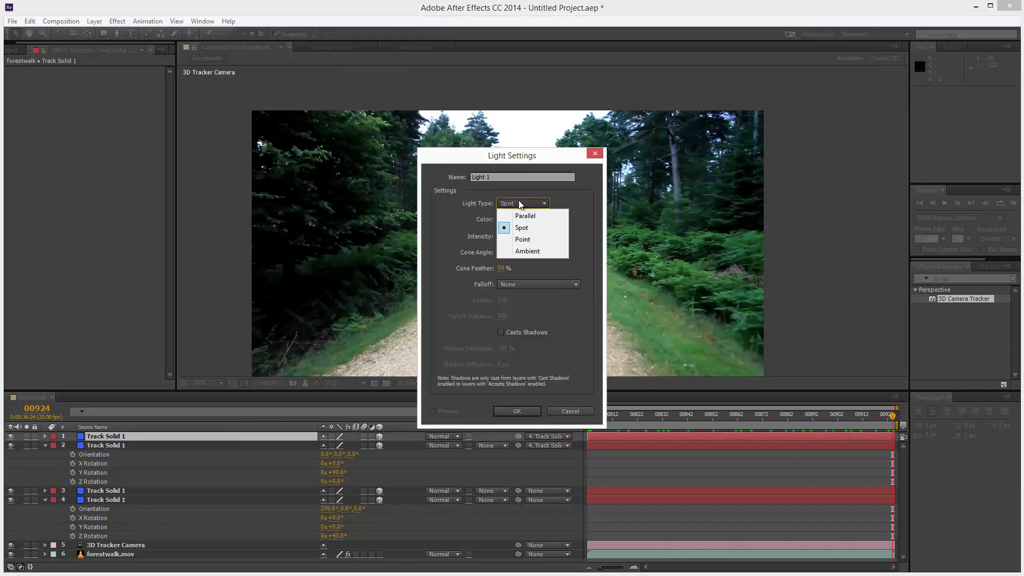
click(531, 239)
click(517, 411)
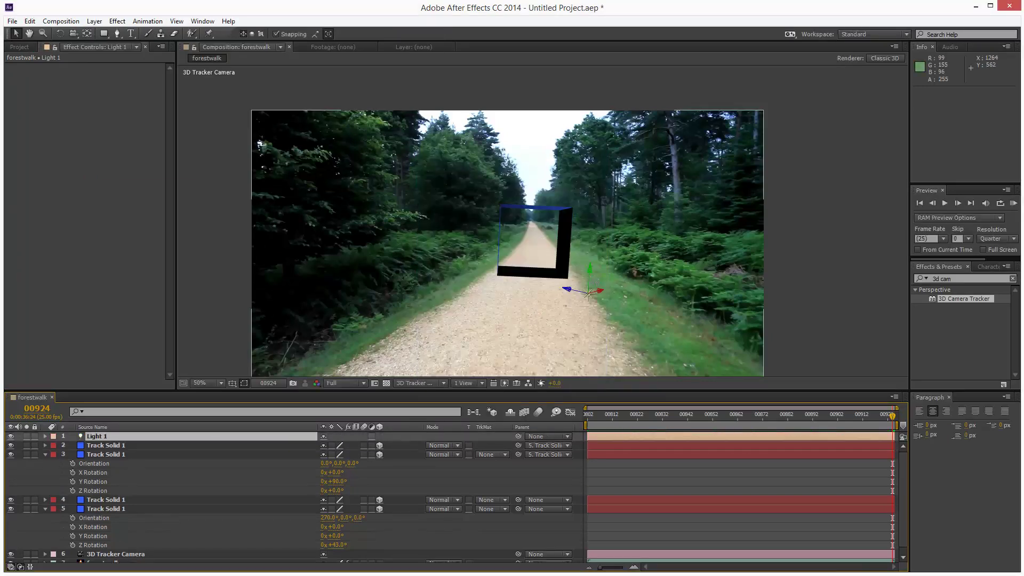
Raise Light 1 high above the box and push it back in depth
drag(593, 267, 594, 7)
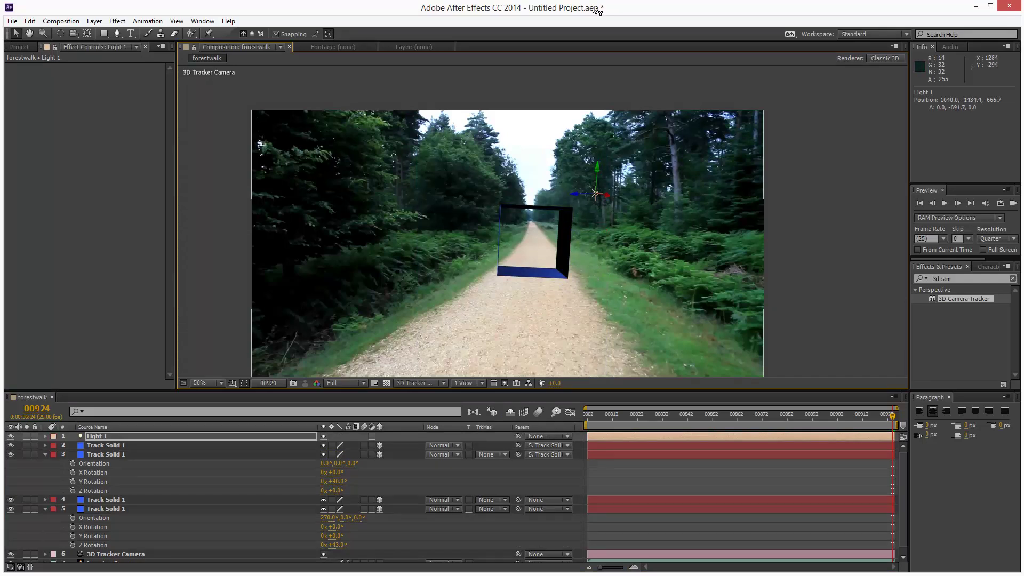
drag(576, 178, 240, 190)
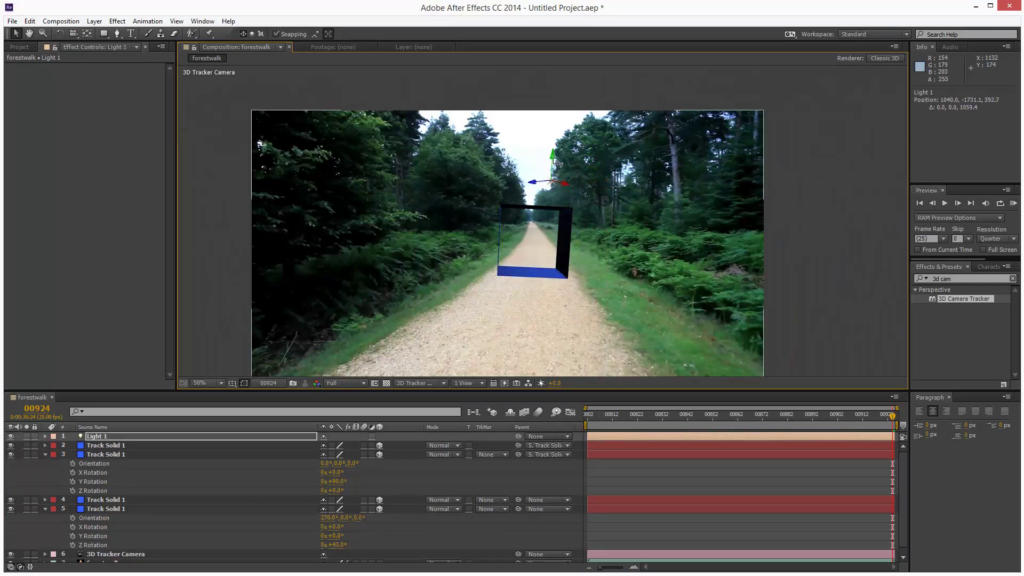
drag(545, 98, 549, 6)
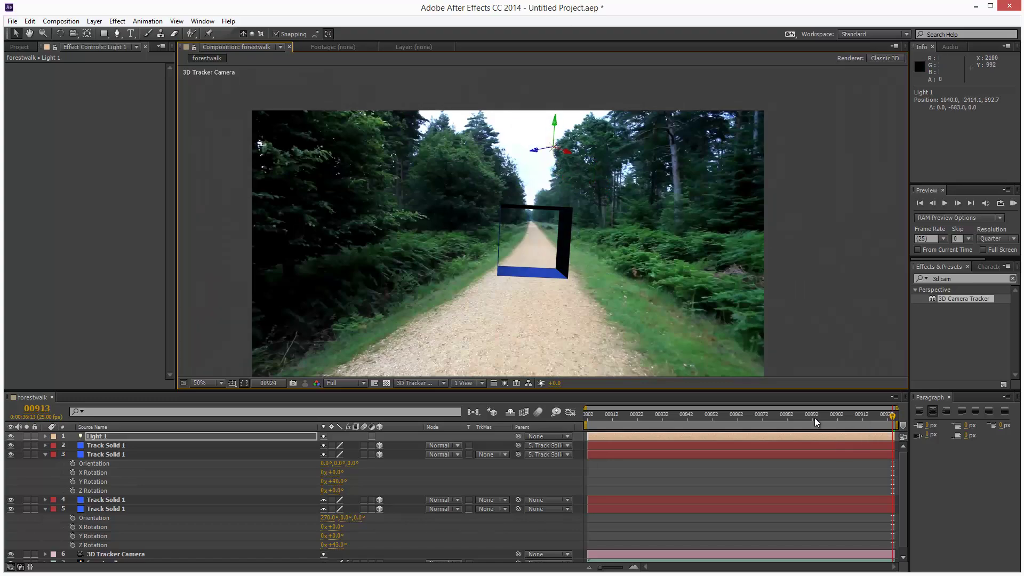
drag(814, 421, 717, 432)
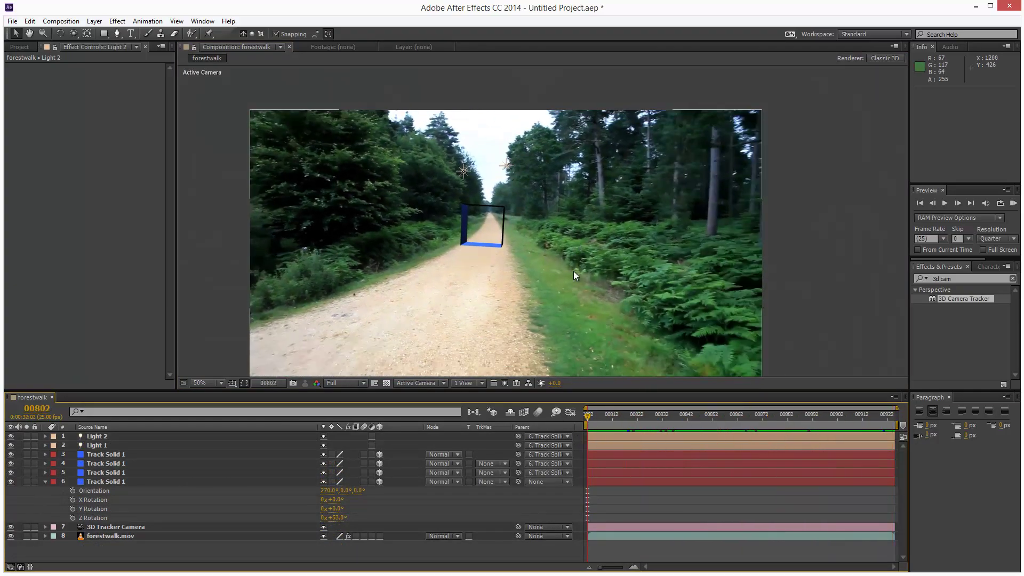
Scrub forward through frames 00802–00924 to check the two-light box stays on the footpath
drag(599, 414, 917, 414)
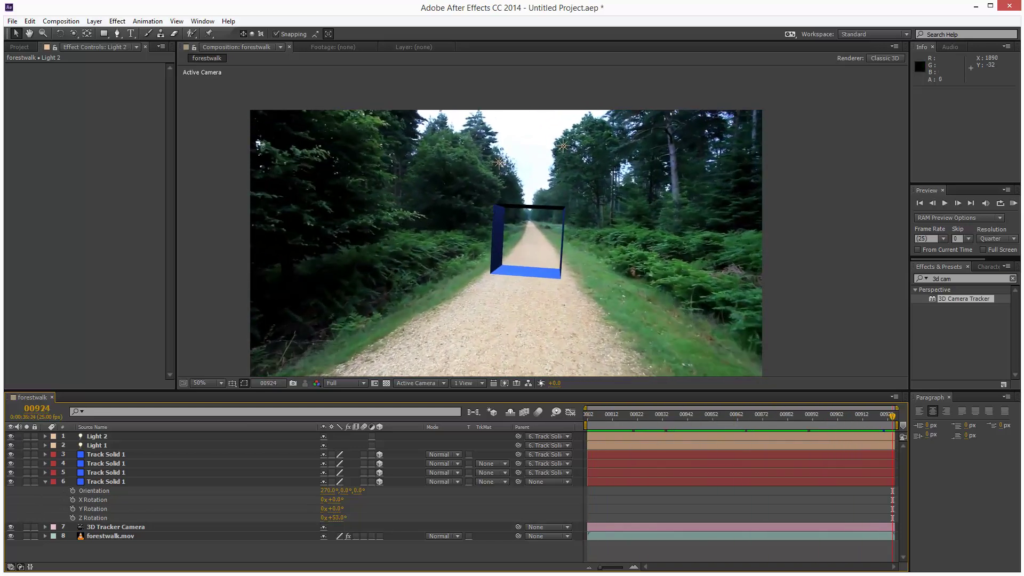